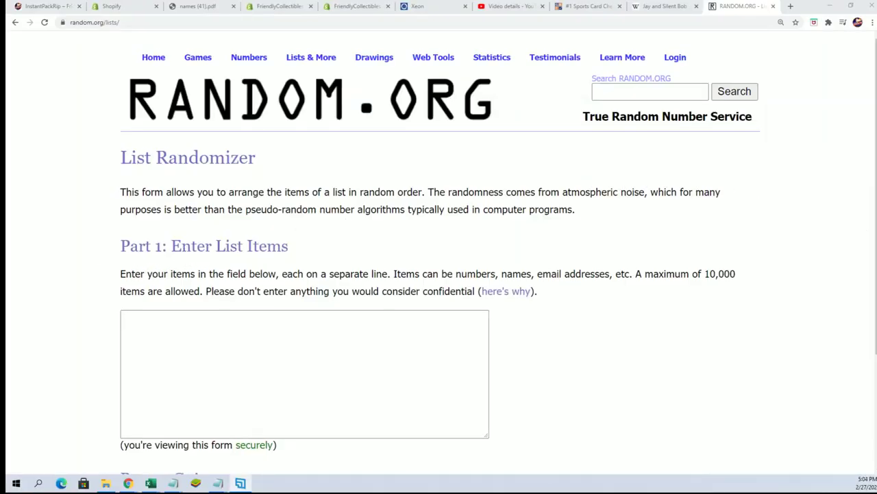
# Copy the full list of owner names from the Notepad file into the List Randomizer's items field.
pyautogui.hotkey('alt', 'Tab')
pyautogui.moveTo(455, 79); pyautogui.dragTo(482, 50)
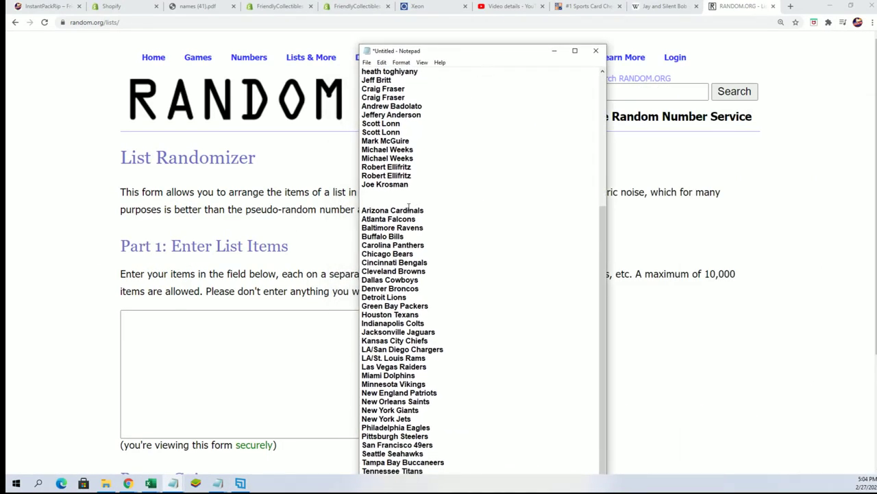
pyautogui.scroll(5, 414, 199)
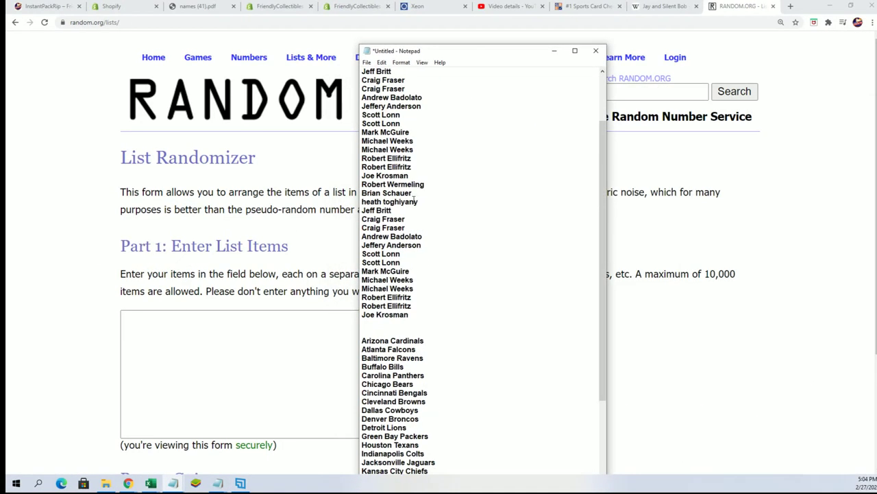
pyautogui.moveTo(409, 314); pyautogui.dragTo(362, 110)
pyautogui.scroll(-3, 480, 274)
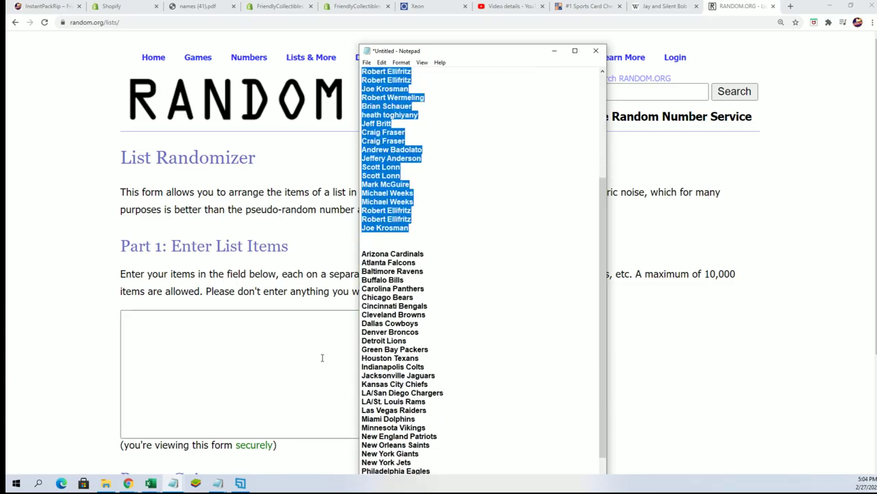
pyautogui.click(146, 324)
pyautogui.rightClick(137, 319)
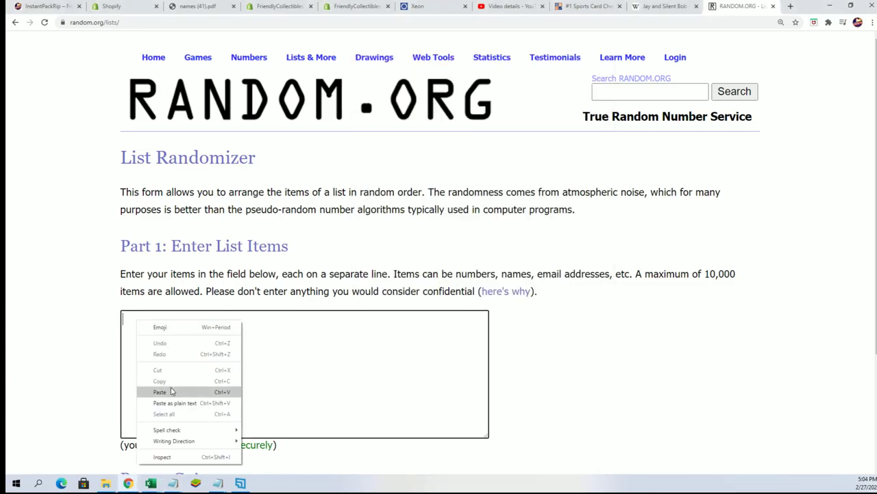
pyautogui.click(172, 391)
# Randomize the list of owner names seven times.
pyautogui.scroll(-2, 509, 370)
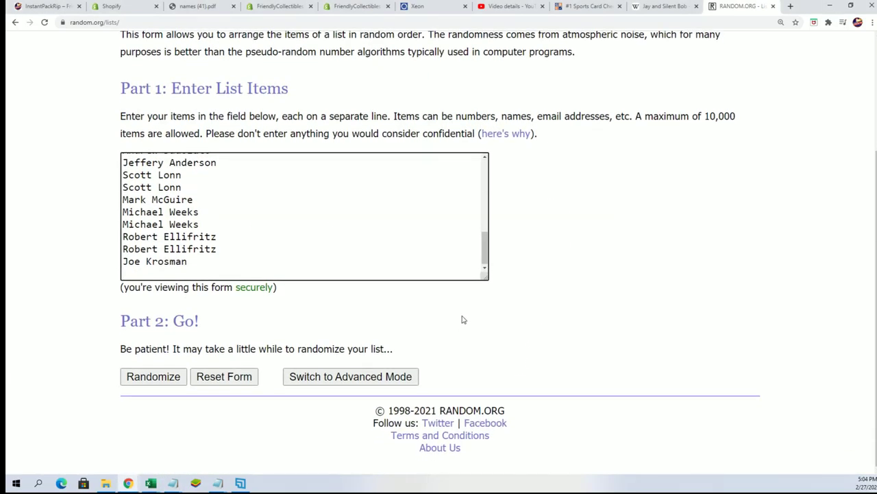
pyautogui.click(154, 376)
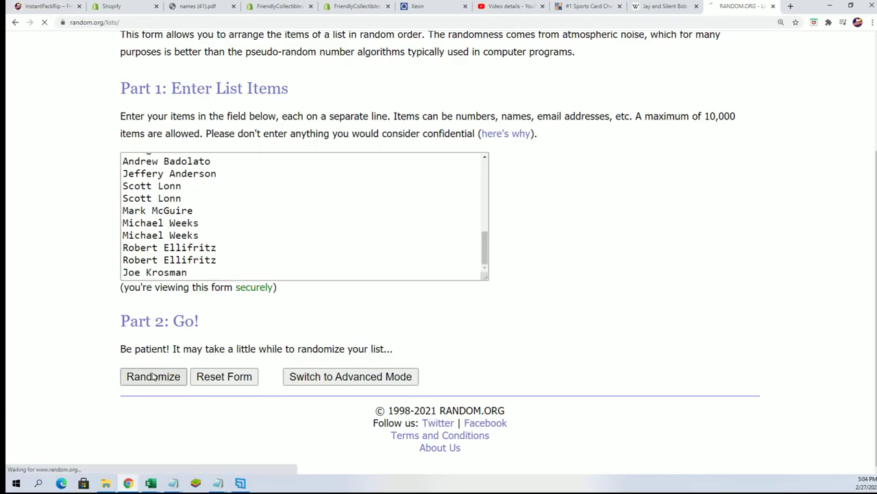
pyautogui.scroll(-5, 153, 376)
pyautogui.click(142, 368)
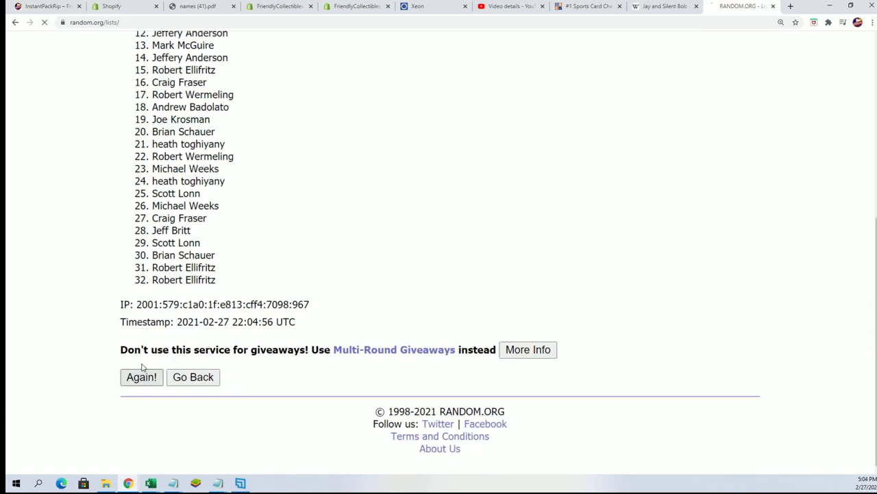
pyautogui.scroll(-5, 156, 316)
pyautogui.click(139, 404)
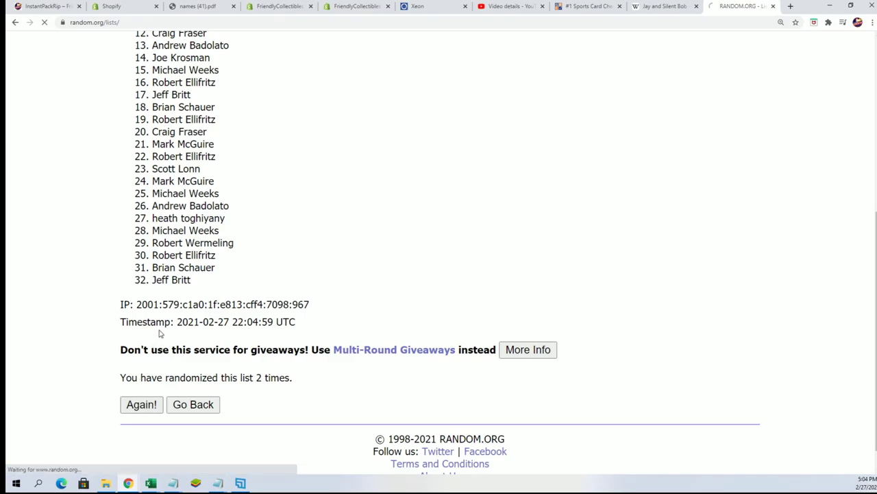
pyautogui.scroll(-3, 171, 397)
pyautogui.scroll(-2, 171, 398)
pyautogui.click(141, 407)
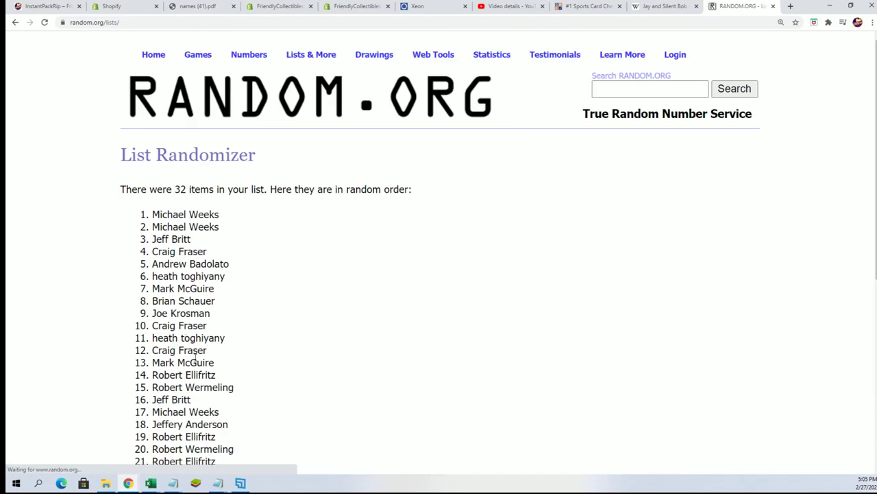
pyautogui.scroll(-10, 142, 382)
pyautogui.click(140, 405)
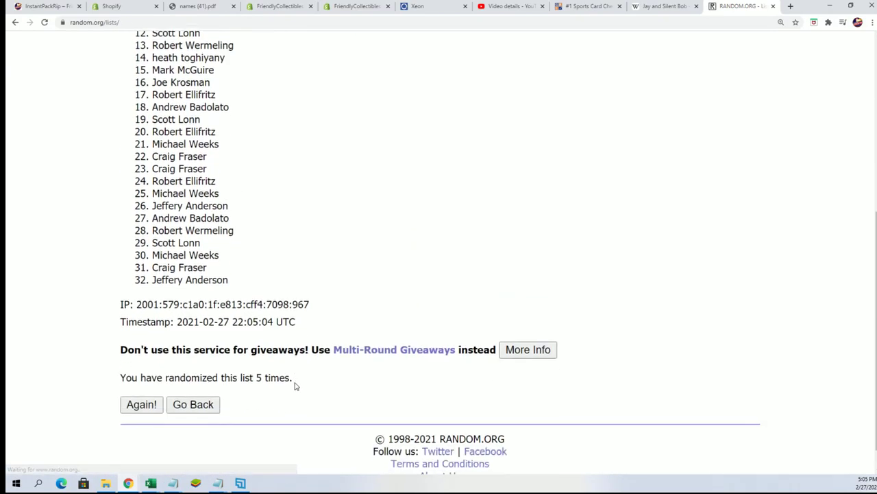
pyautogui.click(141, 404)
pyautogui.click(141, 404)
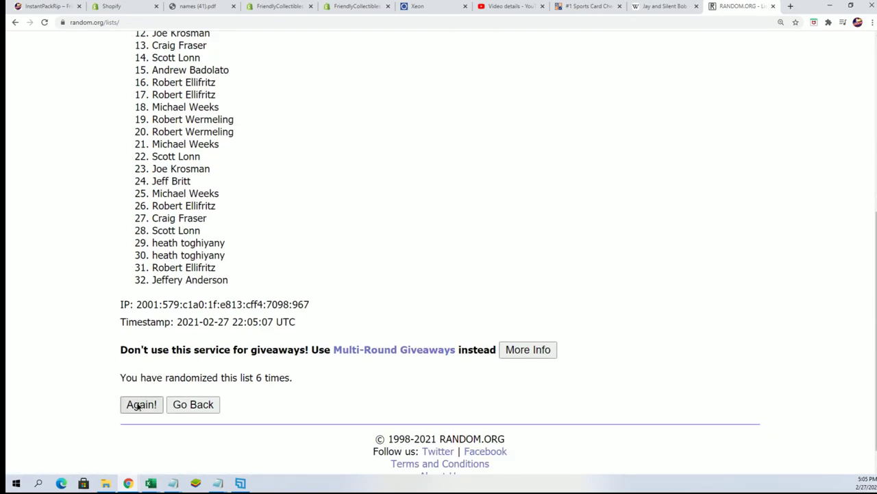
# Copy the complete randomized list of owner names from the results page.
pyautogui.scroll(-1, 182, 150)
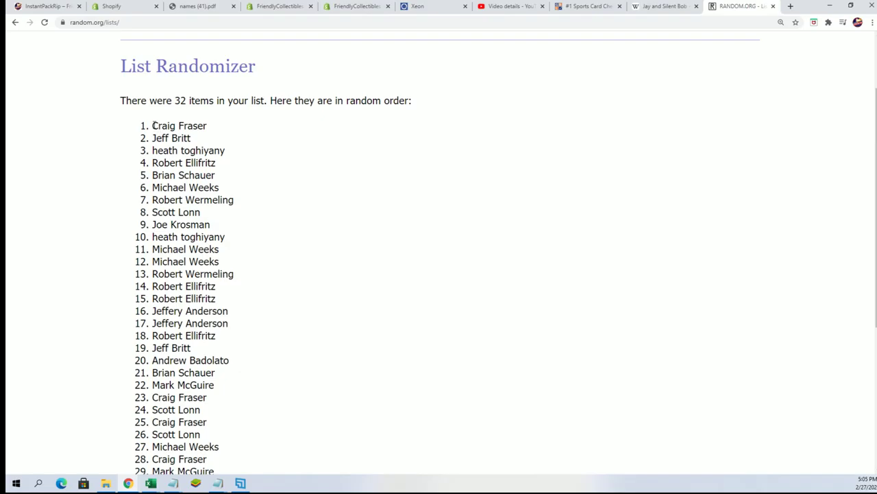
pyautogui.moveTo(153, 126); pyautogui.dragTo(235, 371)
pyautogui.hotkey('ctrl', 'c')
pyautogui.scroll(-2, 226, 260)
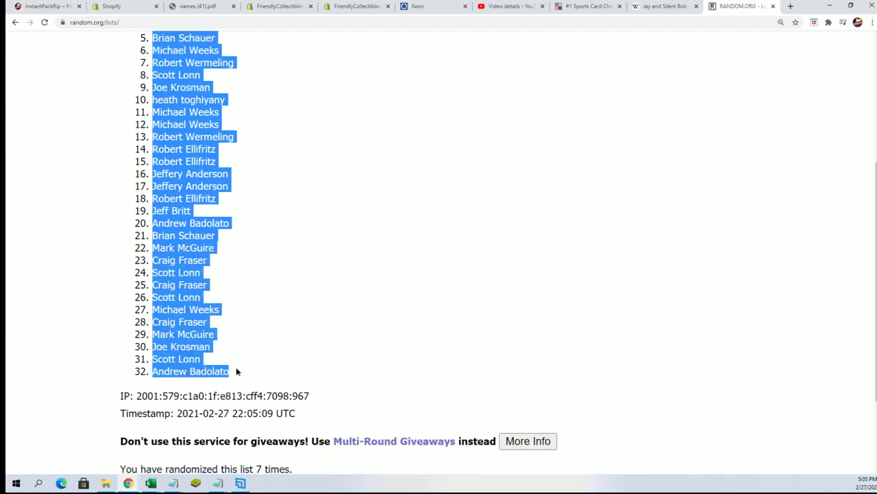
pyautogui.rightClick(196, 147)
pyautogui.click(222, 159)
pyautogui.scroll(-3, 222, 159)
pyautogui.scroll(4, 321, 333)
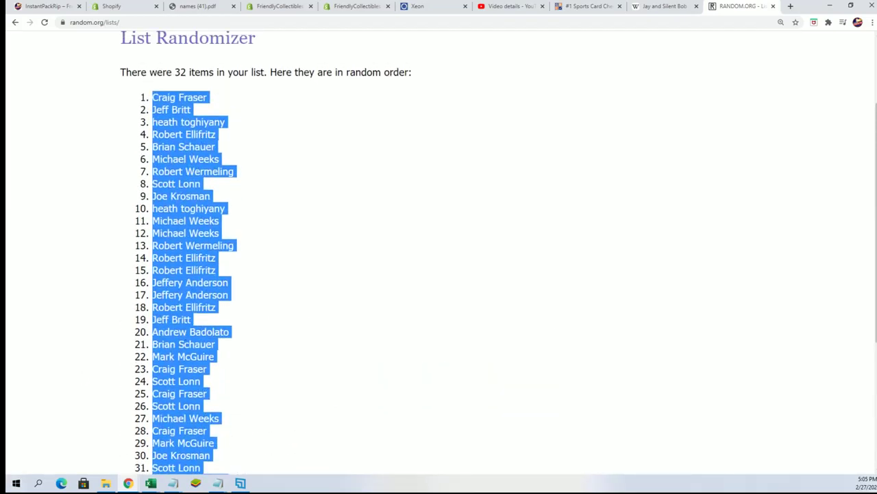
# Switch to the Alpha NFL workbook in Excel, paste the owner names as unformatted text from cell A2 down, and zoom the sheet to 120%.
pyautogui.hotkey('alt', 'Tab')
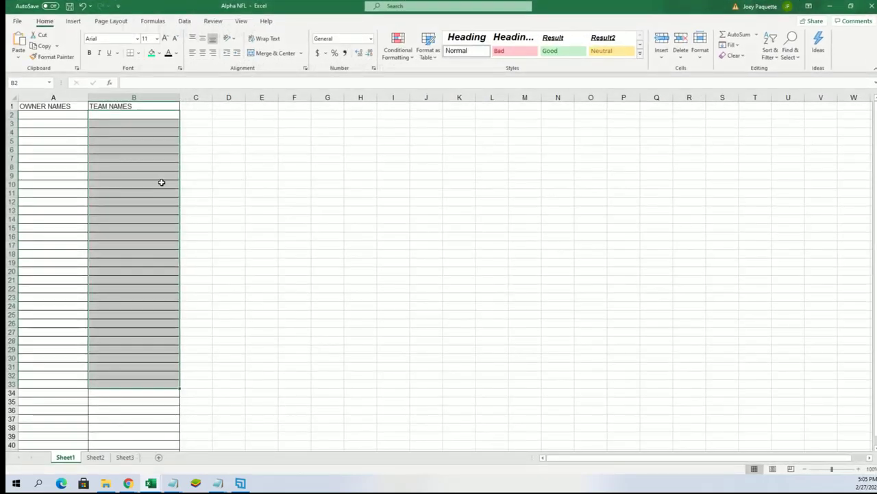
pyautogui.rightClick(30, 118)
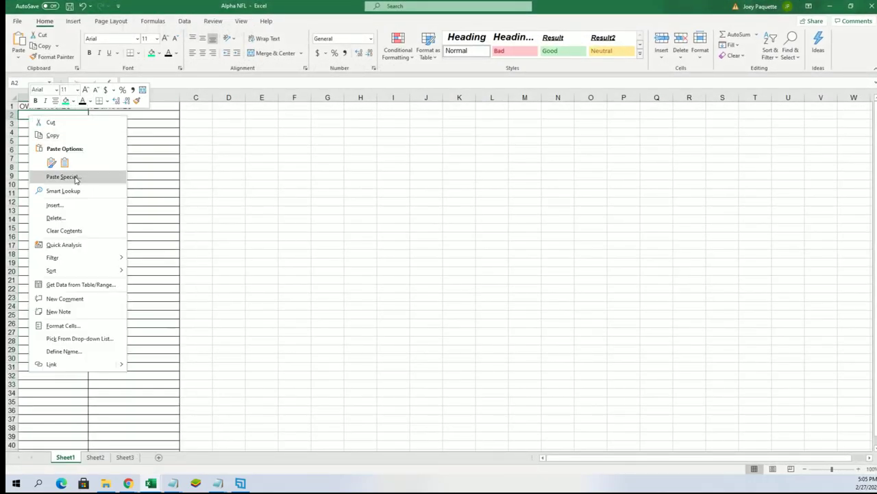
pyautogui.click(73, 177)
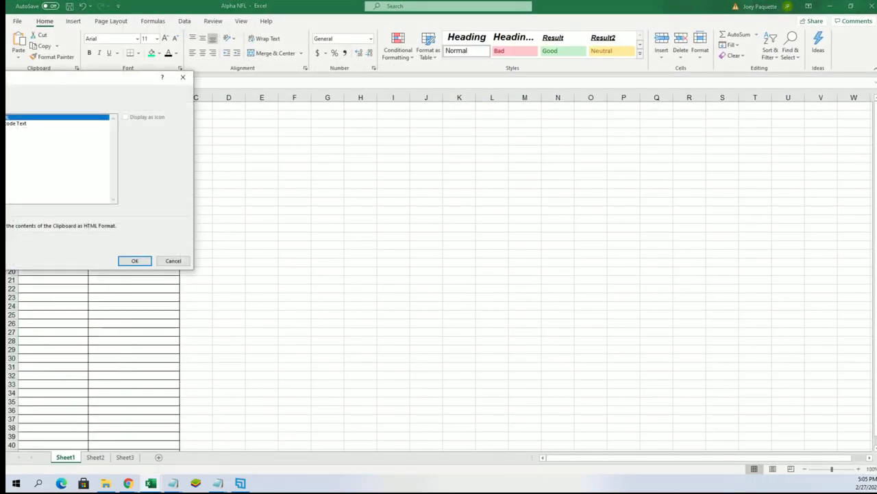
pyautogui.click(20, 123)
pyautogui.click(140, 262)
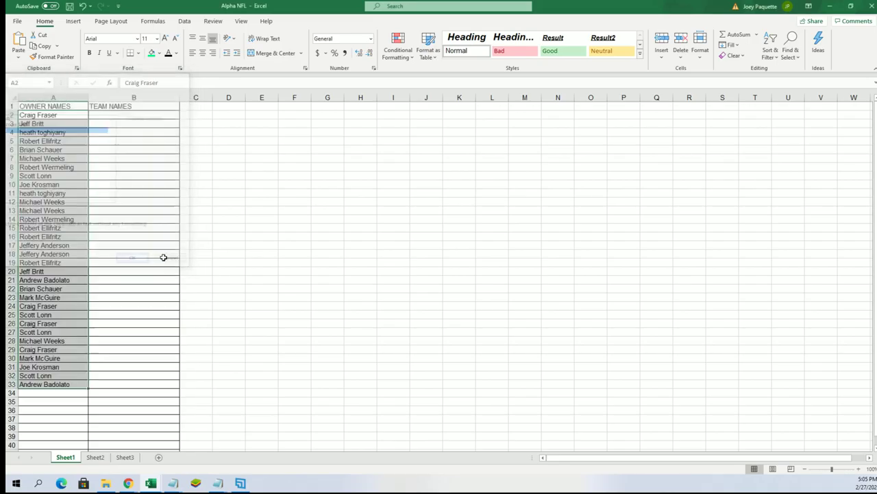
pyautogui.click(859, 469)
pyautogui.click(859, 469)
pyautogui.click(138, 119)
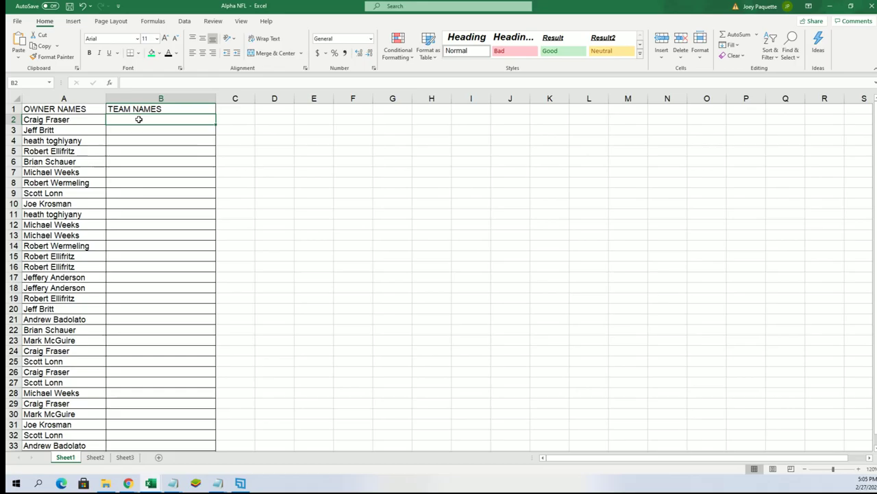
# Return to RANDOM.ORG in the browser and open a blank List Randomizer form.
pyautogui.click(829, 5)
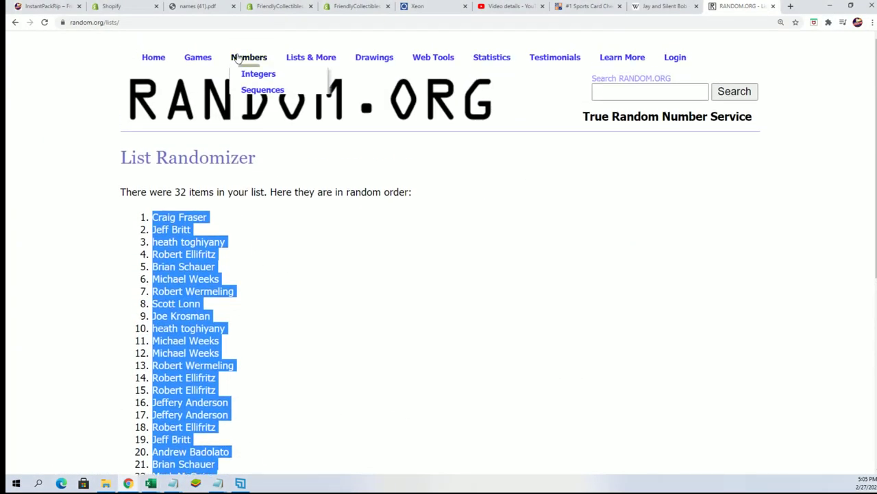
pyautogui.moveTo(304, 59)
pyautogui.click(310, 75)
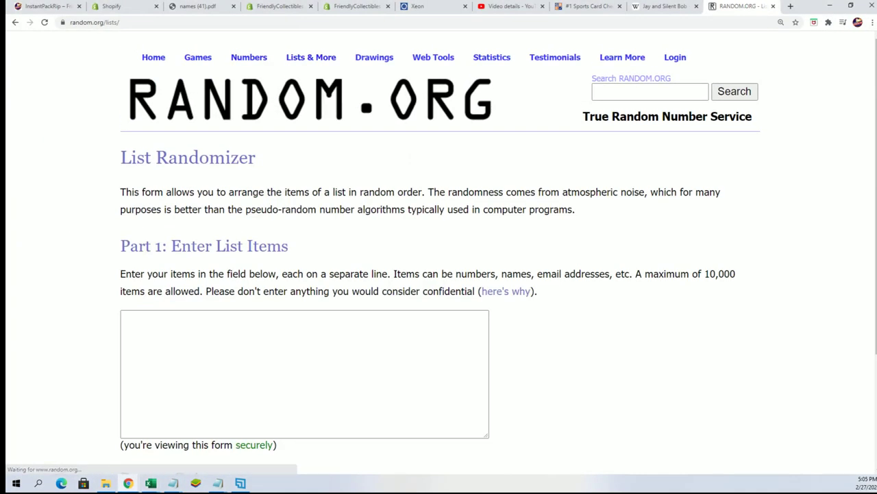
# Copy the NFL teams from Arizona Cardinals to Washington Redskins in Notepad into the List Randomizer's items field.
pyautogui.hotkey('alt', 'Tab')
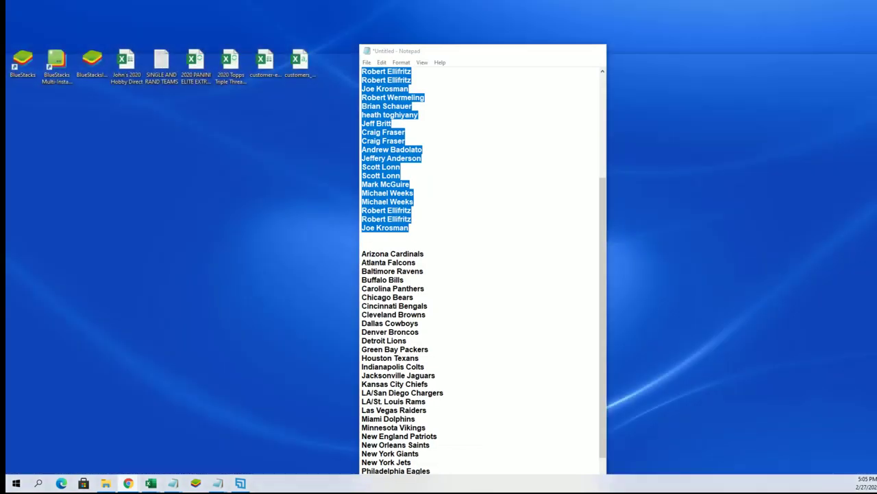
pyautogui.moveTo(483, 48); pyautogui.dragTo(483, 2)
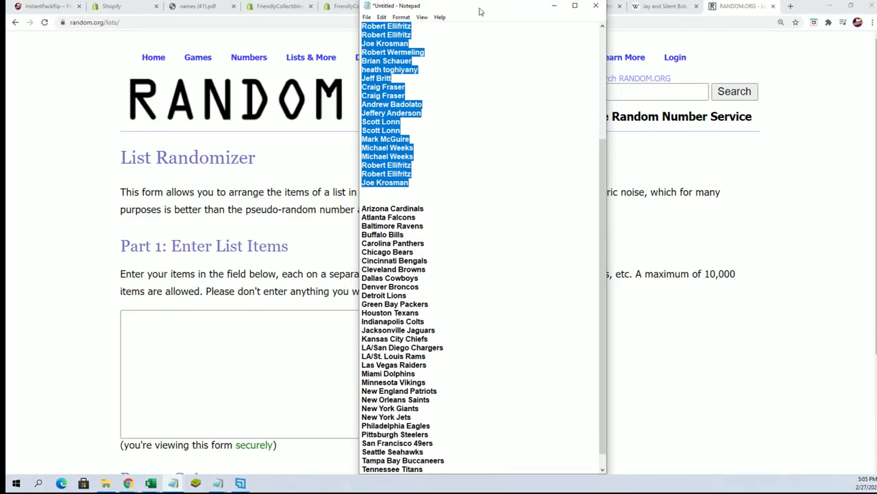
pyautogui.moveTo(448, 460)
pyautogui.mouseDown()
pyautogui.moveTo(362, 259)
pyautogui.moveTo(362, 183)
pyautogui.moveTo(404, 318)
pyautogui.moveTo(415, 431)
pyautogui.moveTo(439, 462)
pyautogui.mouseUp()
pyautogui.rightClick(454, 313)
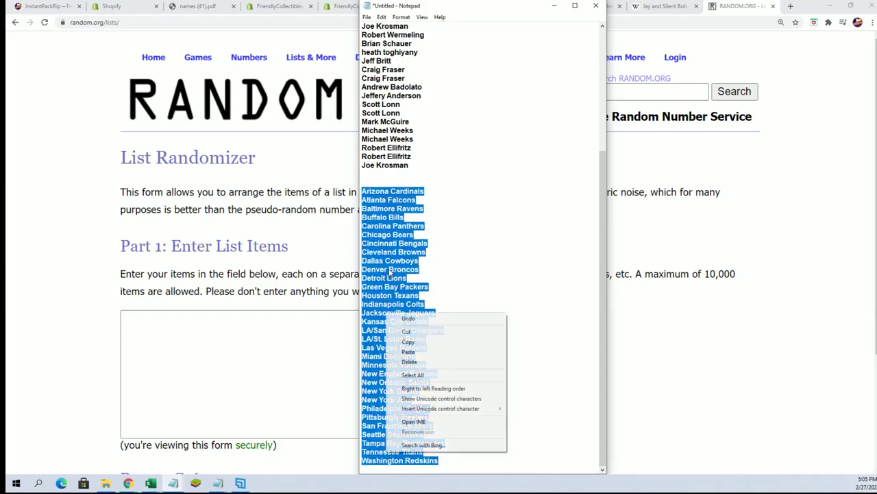
pyautogui.click(473, 339)
pyautogui.rightClick(209, 321)
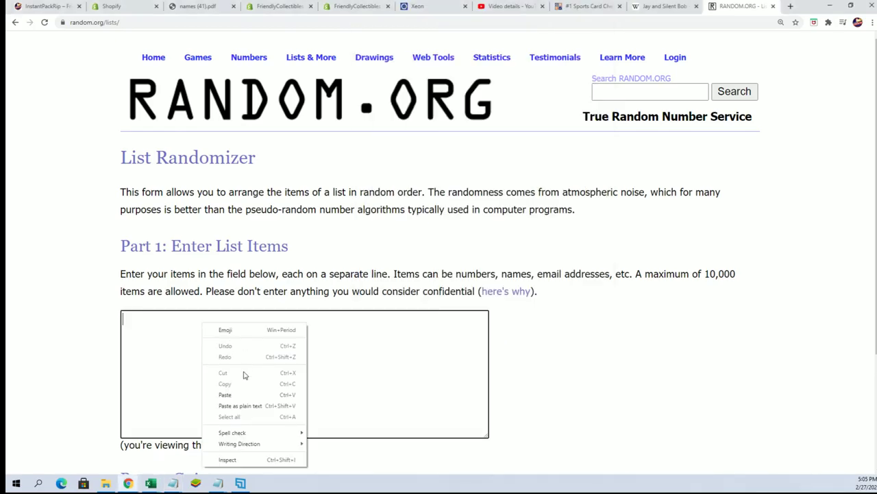
pyautogui.click(236, 394)
# Randomize the list of NFL team names seven times.
pyautogui.click(154, 382)
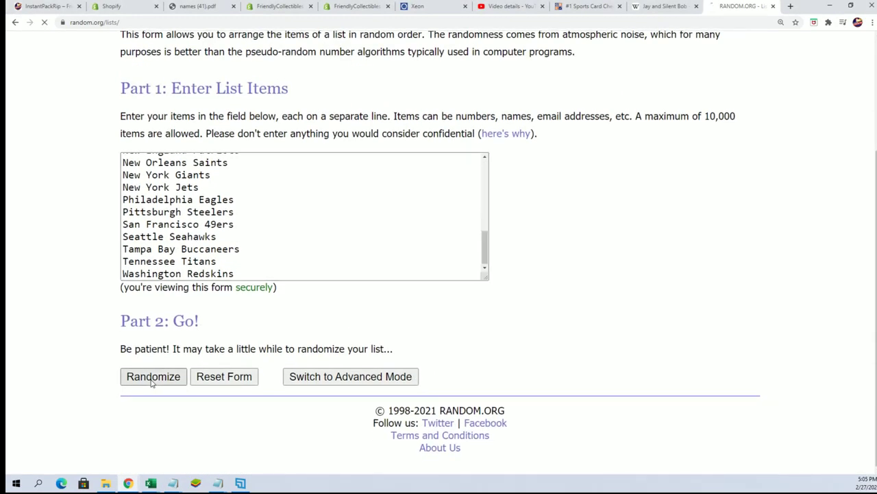
pyautogui.scroll(-5, 155, 382)
pyautogui.click(155, 381)
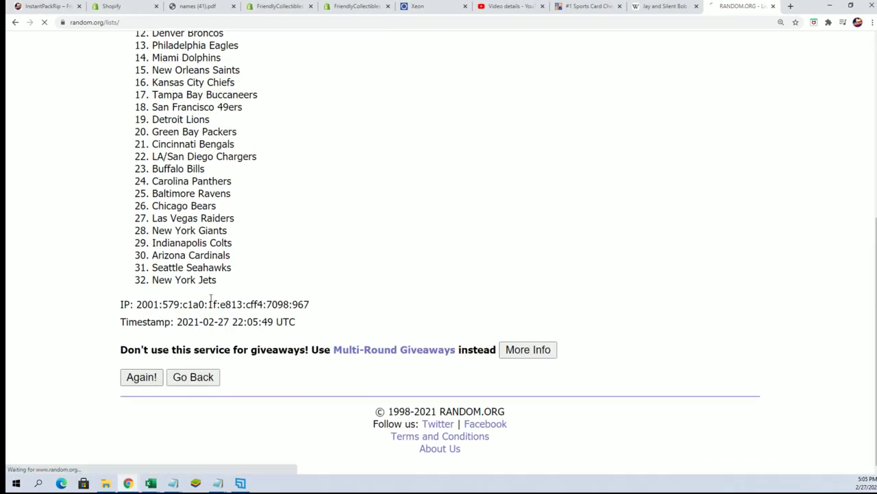
pyautogui.scroll(-5, 141, 452)
pyautogui.click(141, 451)
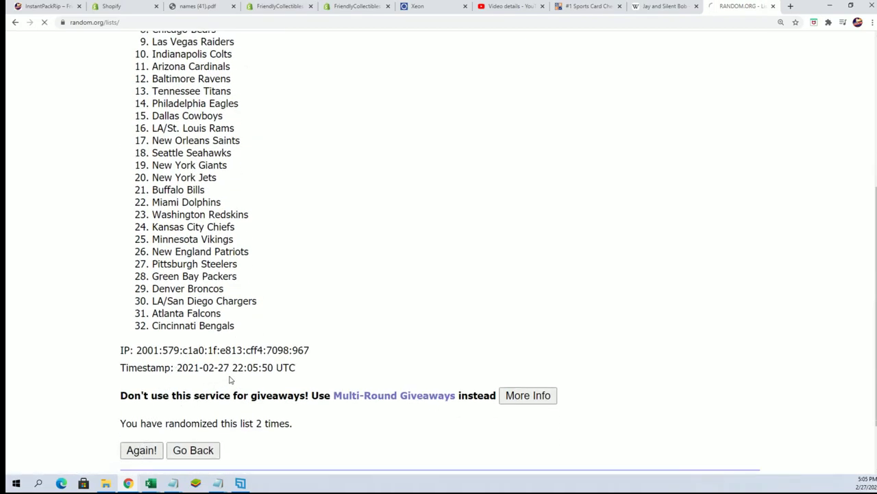
pyautogui.scroll(-5, 246, 386)
pyautogui.click(141, 405)
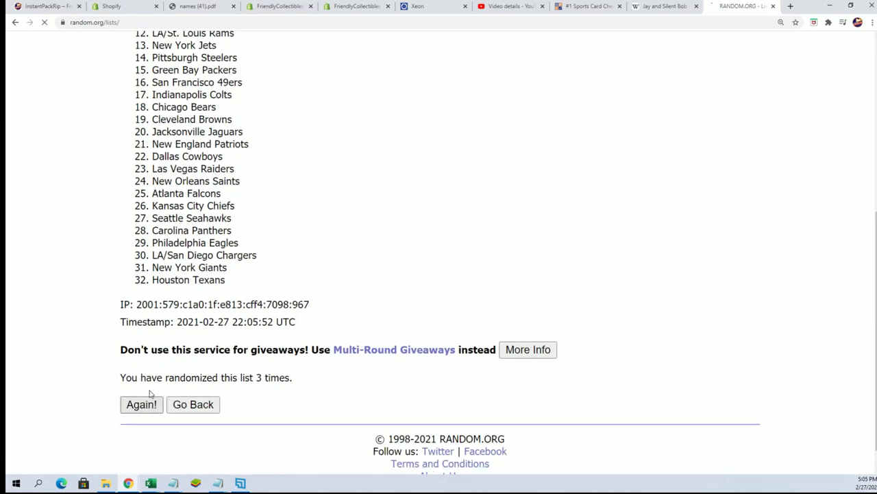
pyautogui.scroll(-5, 140, 408)
pyautogui.click(140, 405)
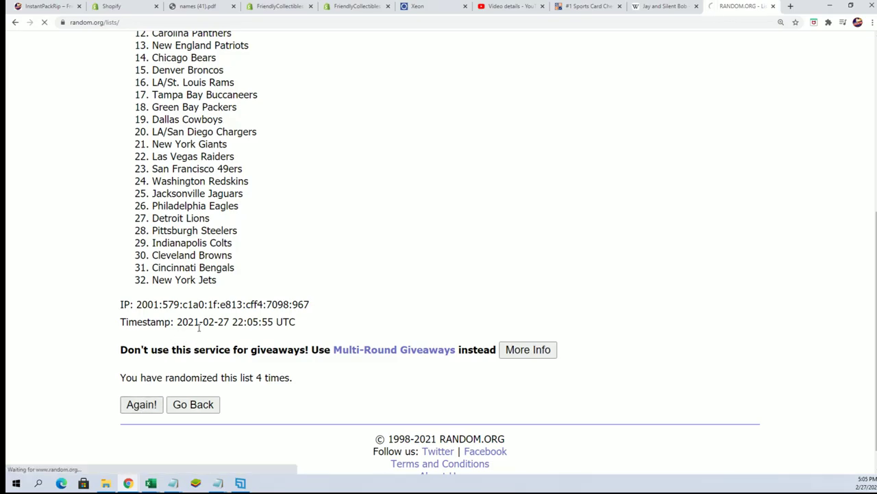
pyautogui.click(141, 376)
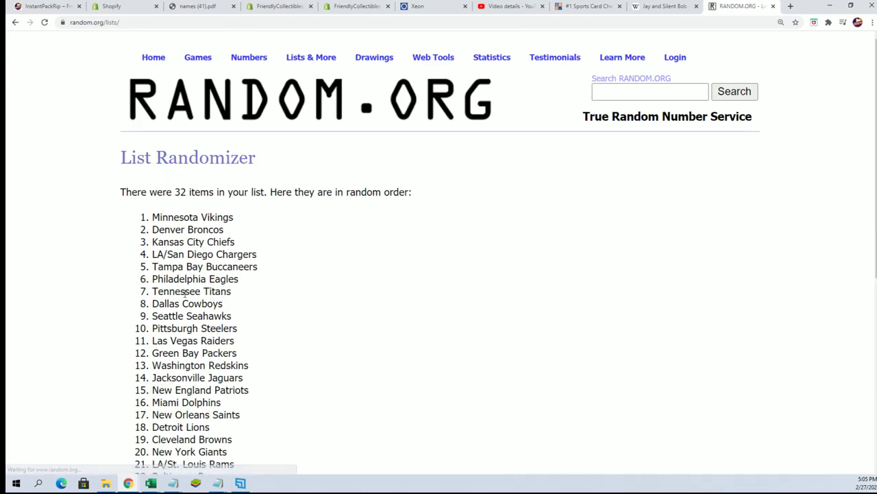
pyautogui.scroll(-5, 269, 387)
pyautogui.click(147, 402)
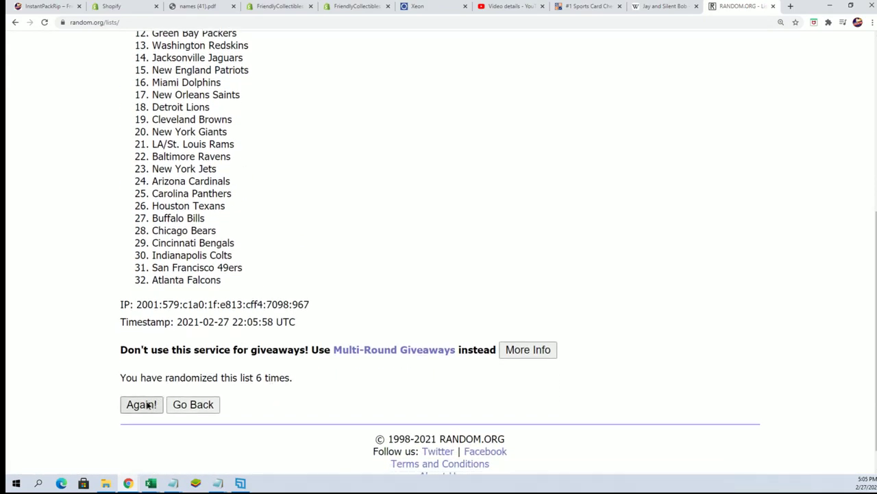
# Copy the complete randomized list of team names and switch back to the Alpha NFL workbook in Excel.
pyautogui.scroll(-1, 278, 204)
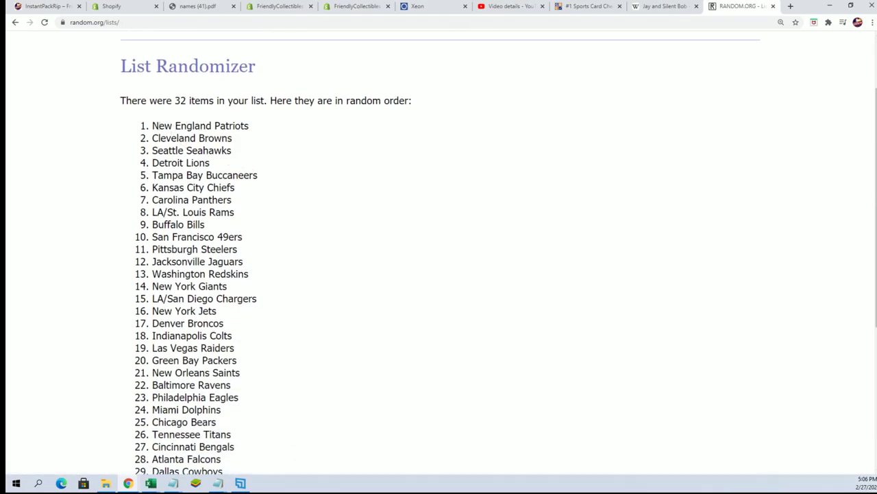
pyautogui.moveTo(152, 126); pyautogui.dragTo(233, 372)
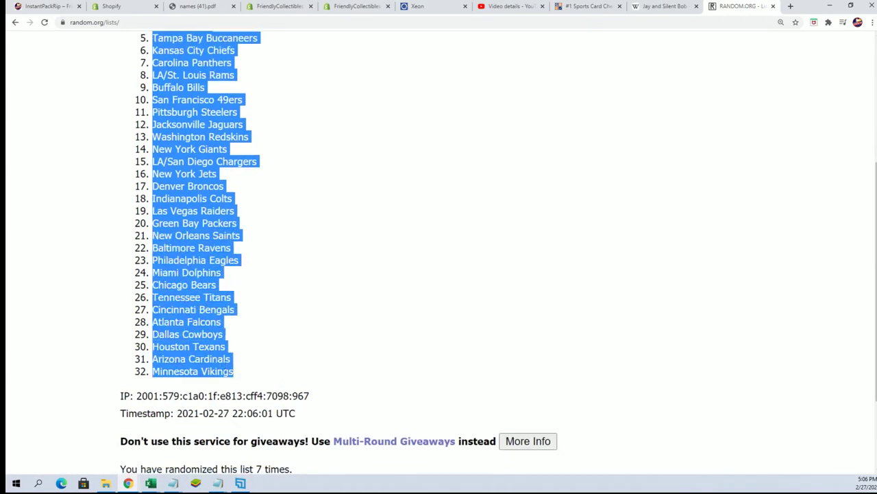
pyautogui.rightClick(209, 351)
pyautogui.click(233, 359)
pyautogui.scroll(-1, 308, 384)
pyautogui.scroll(1, 341, 400)
pyautogui.scroll(1, 339, 387)
pyautogui.hotkey('alt', 'Tab')
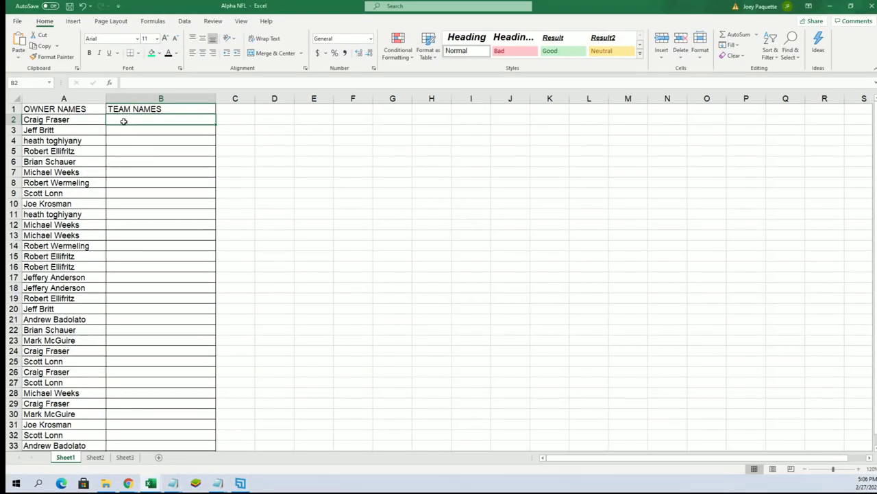
# Paste the randomized team names as plain text into the TEAM NAMES column from cell B2 and deselect the range.
pyautogui.rightClick(118, 119)
pyautogui.click(135, 181)
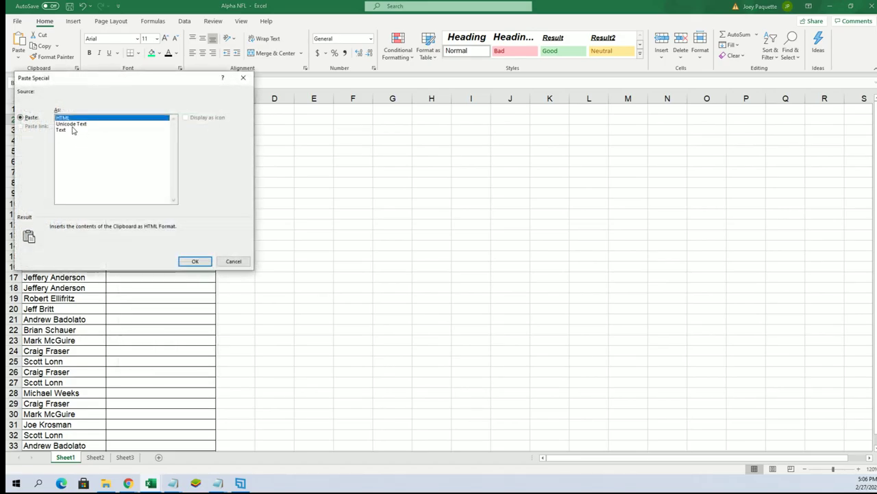
pyautogui.click(59, 131)
pyautogui.click(195, 261)
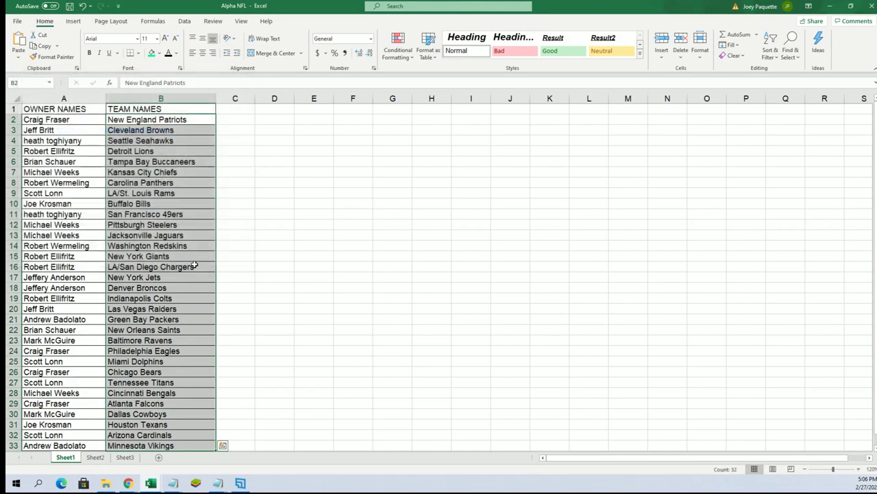
pyautogui.click(94, 266)
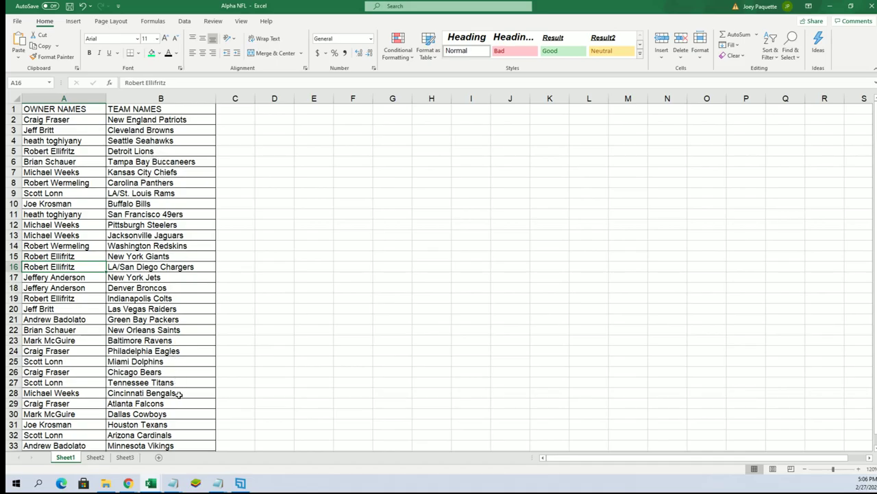
pyautogui.click(89, 393)
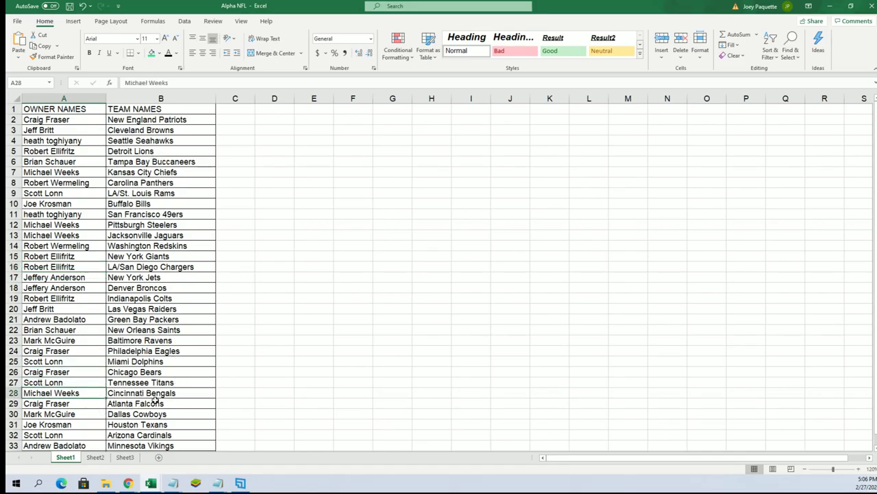
# Sort the team names in B2:B33 from A to Z, expanding the selection to keep each owner with their team.
pyautogui.moveTo(136, 120); pyautogui.dragTo(219, 442)
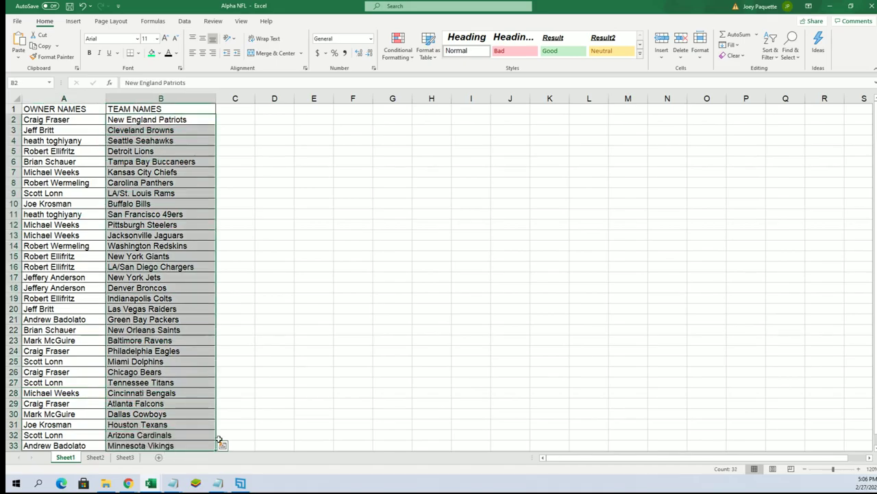
pyautogui.click(770, 52)
pyautogui.click(788, 70)
pyautogui.click(766, 253)
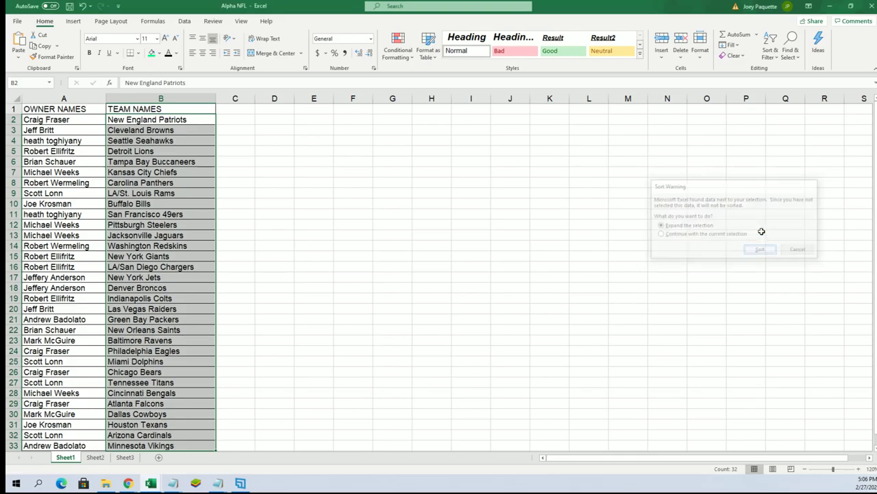